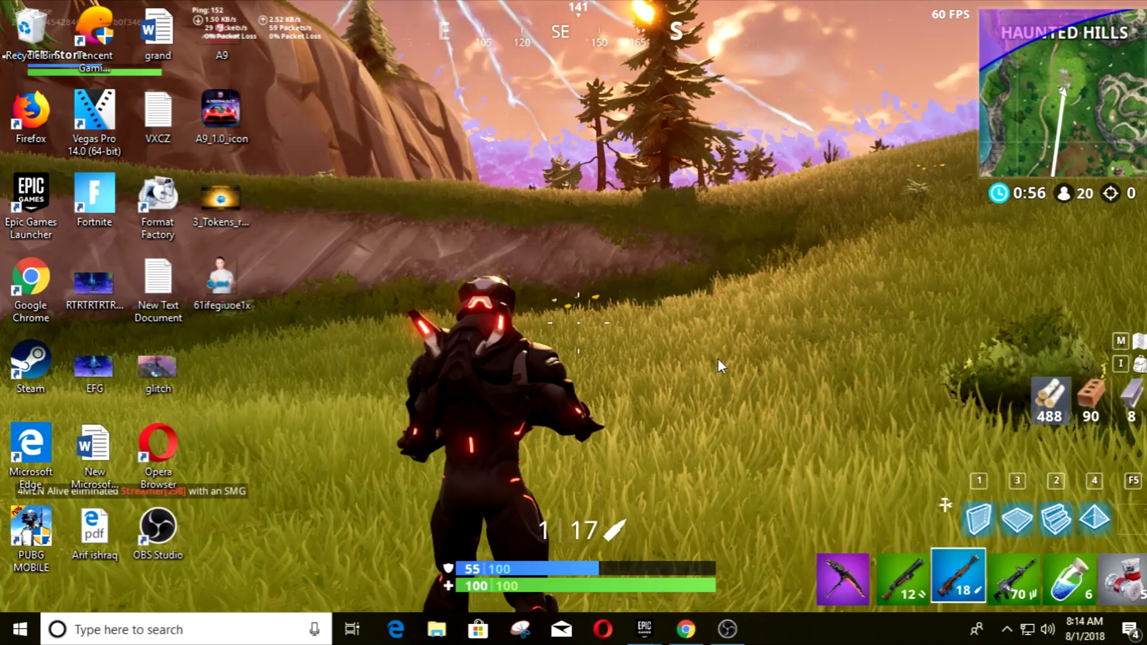
Start Radeon Settings from the desktop menu and view the System Overview's driver version 18.5.2.
{"action": "right_click", "coordinate": [649, 275]}
{"action": "left_click", "coordinate": [711, 339]}
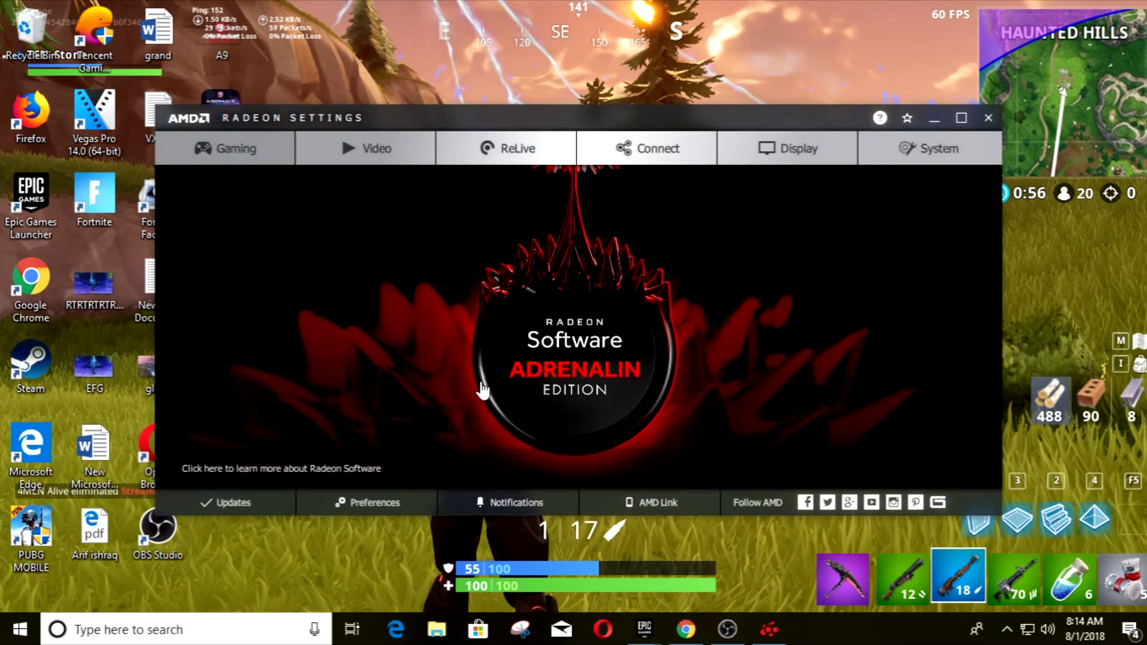
{"action": "left_click", "coordinate": [467, 348]}
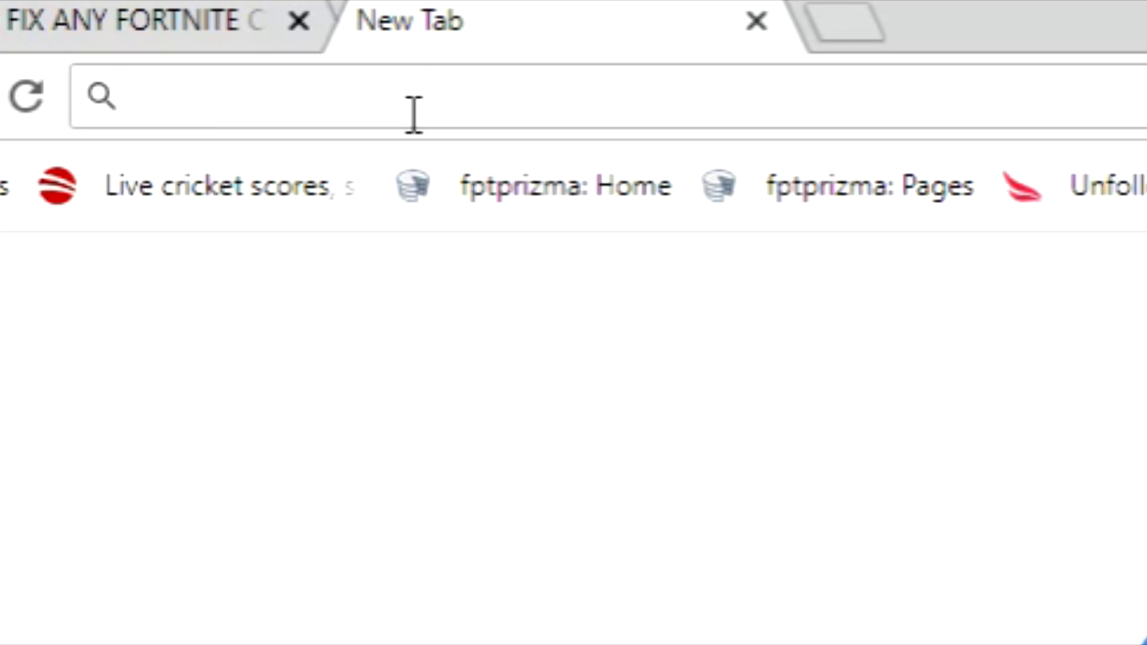
Search Google for 'amd adrenalin 18.5.2' by editing the address-bar suggestion.
{"action": "type", "text": "AMD"}
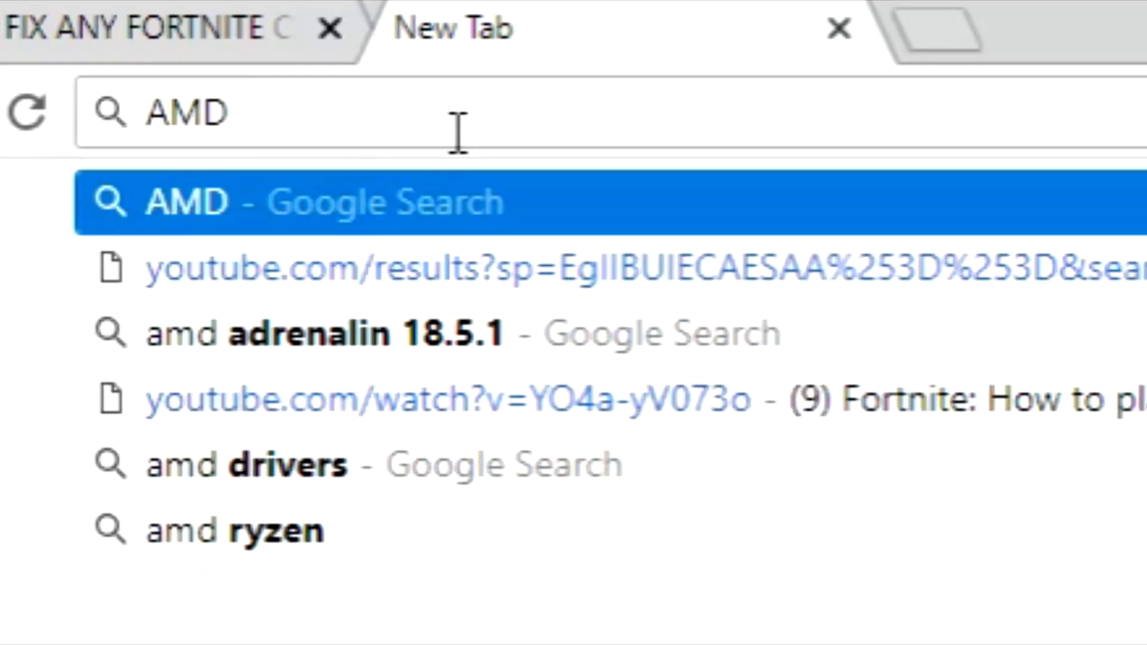
{"action": "key", "text": "Down"}
{"action": "key", "text": "Down"}
{"action": "key", "text": "BackSpace"}
{"action": "type", "text": "2"}
{"action": "key", "text": "Return"}
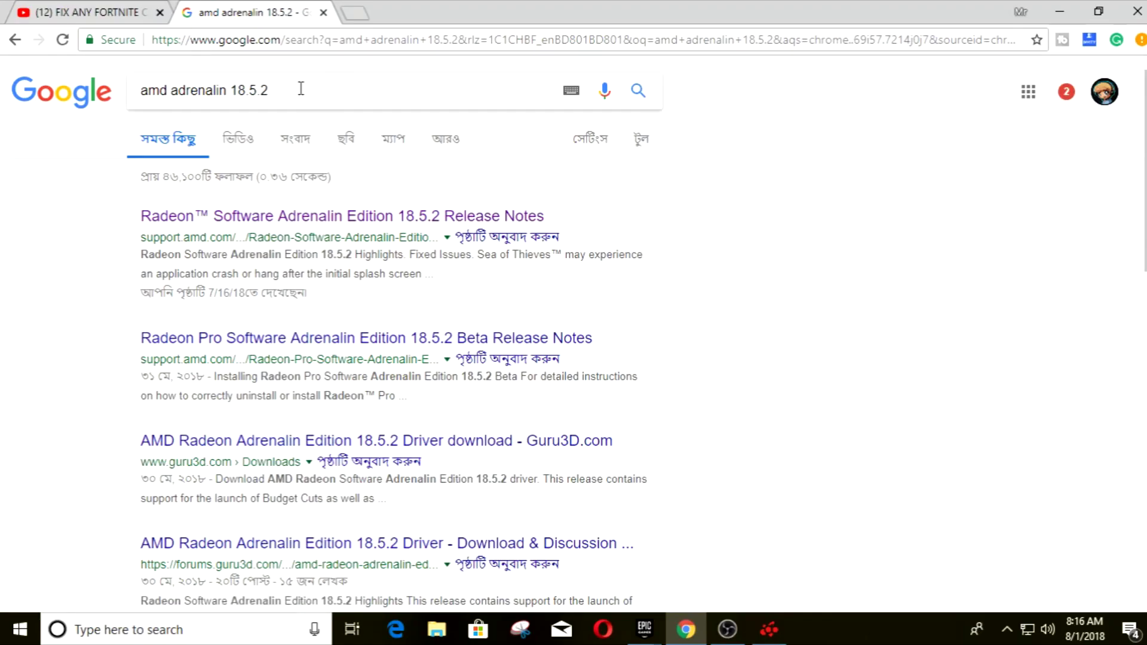
Open the Adrenalin 18.5.2 release notes, scroll to its download links, then minimize Chrome.
{"action": "left_click", "coordinate": [277, 218]}
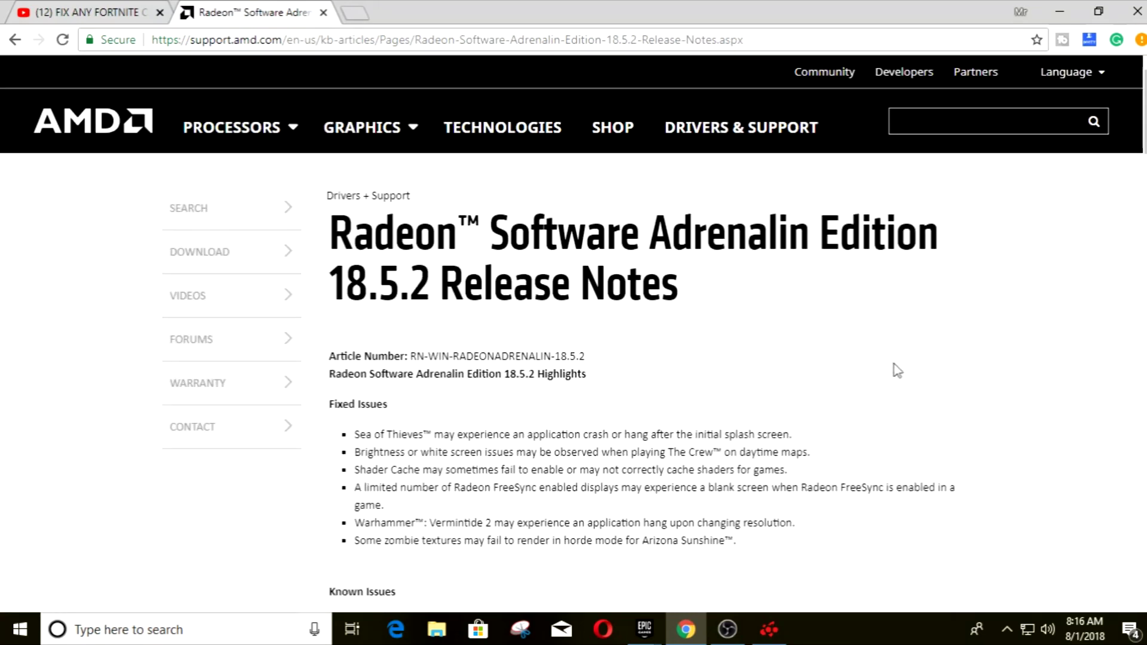
{"action": "scroll", "coordinate": [567, 299], "scroll_direction": "down", "scroll_amount": 10}
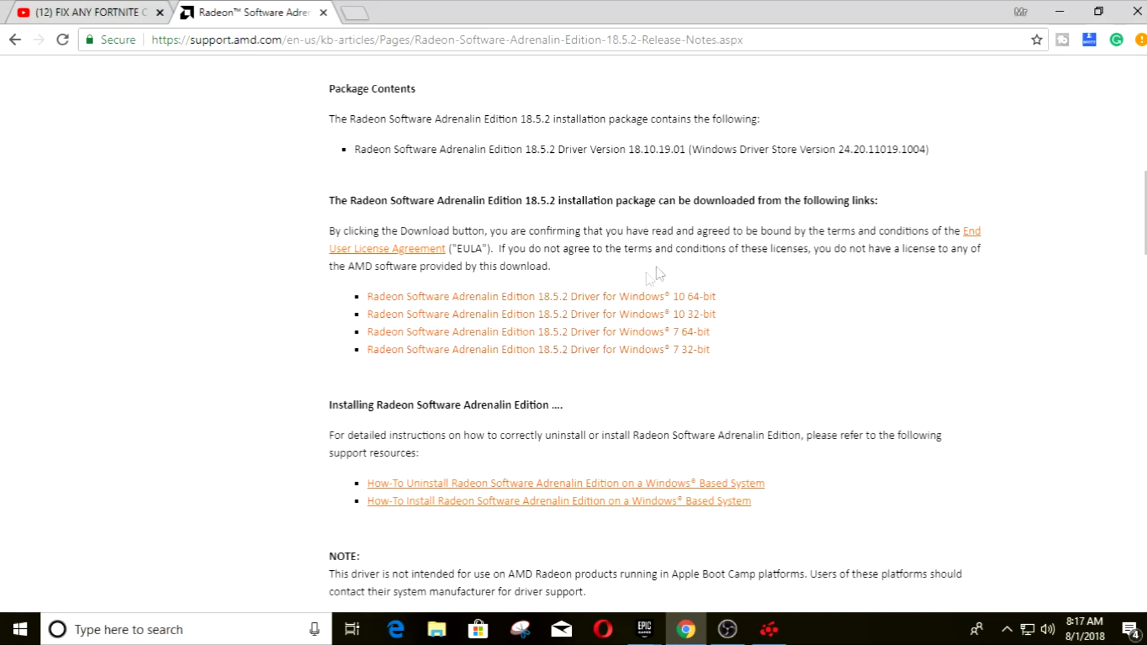
{"action": "left_click", "coordinate": [1059, 11]}
Find AMD Software 18.7.1 in Programs and Features, then close the list.
{"action": "scroll", "coordinate": [537, 418], "scroll_direction": "up", "scroll_amount": 7}
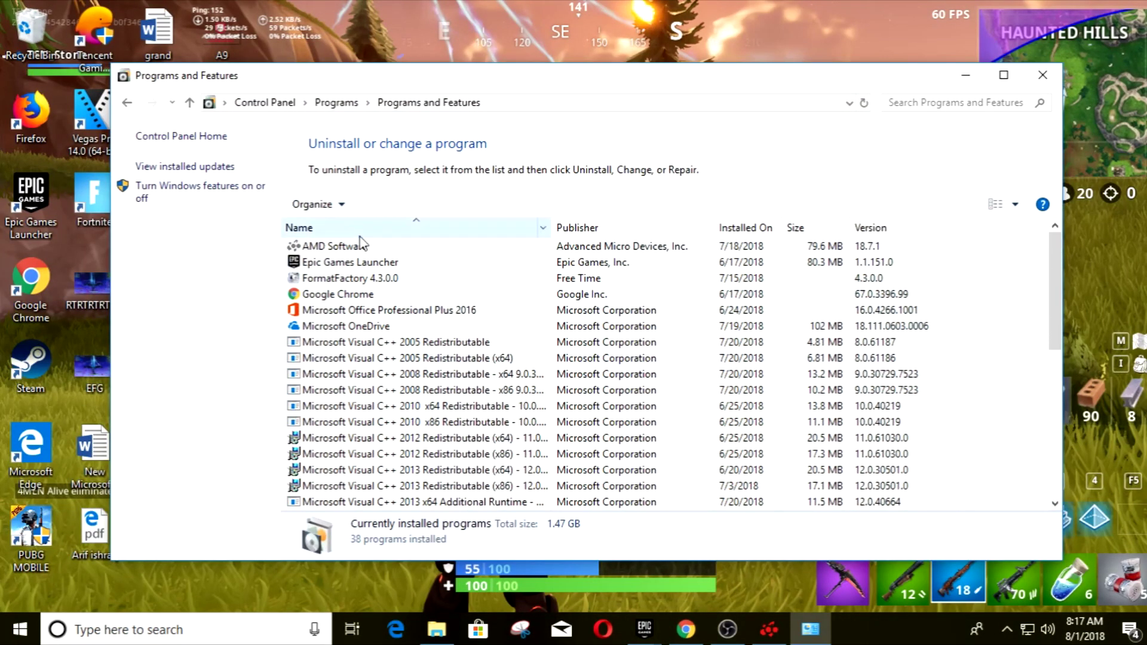
{"action": "scroll", "coordinate": [481, 308], "scroll_direction": "down", "scroll_amount": 6}
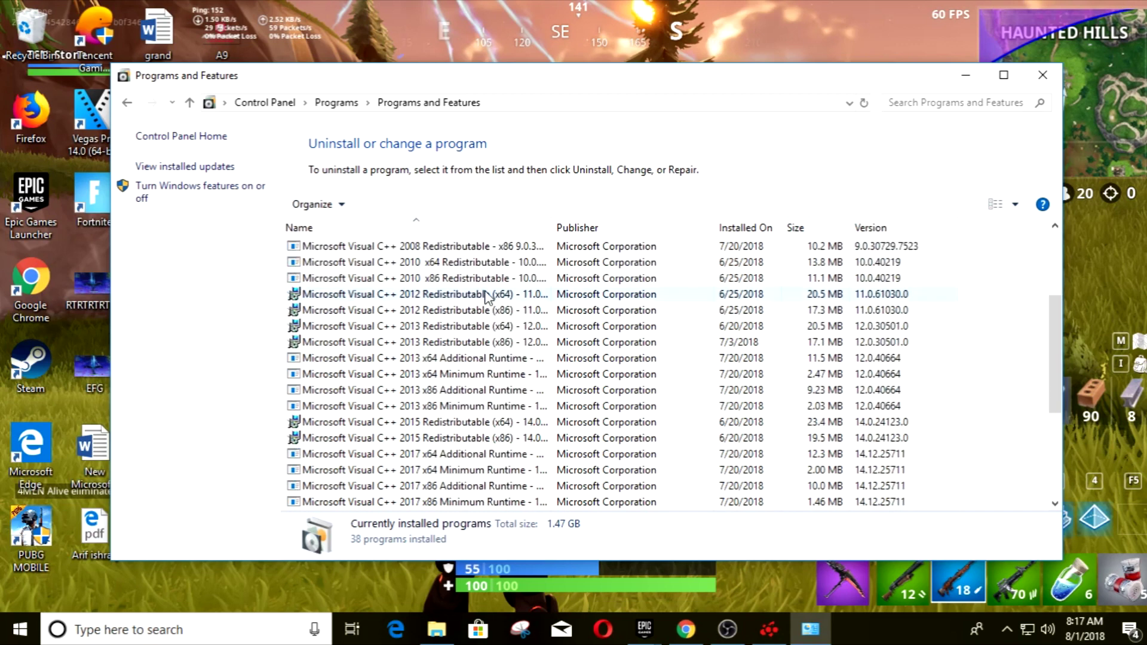
{"action": "scroll", "coordinate": [479, 325], "scroll_direction": "up", "scroll_amount": 7}
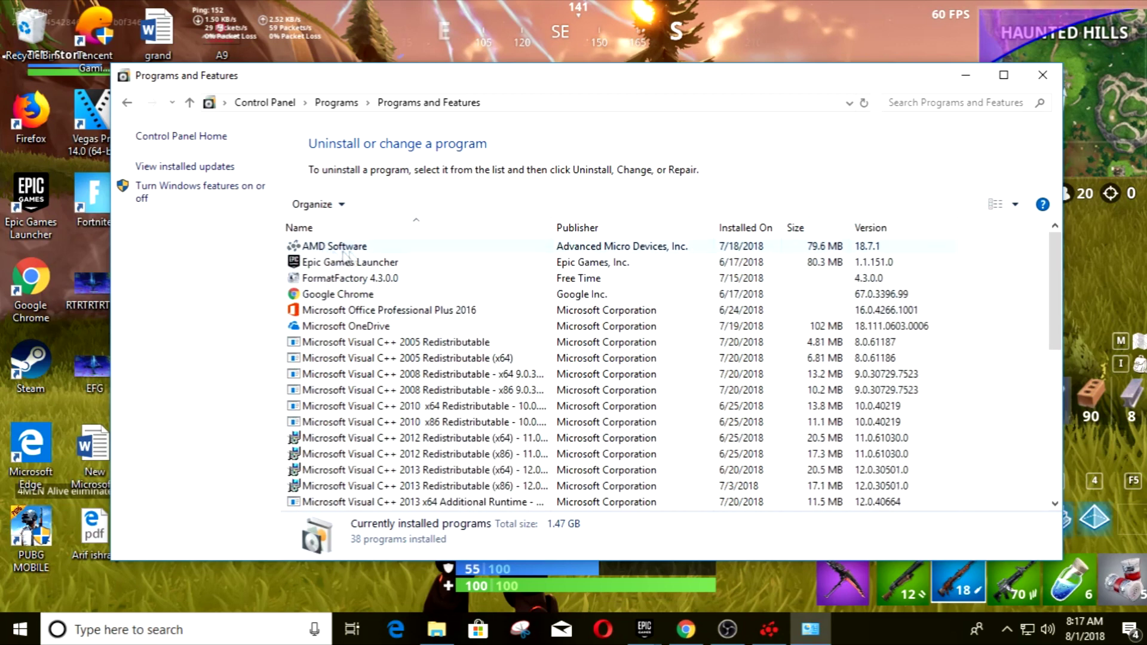
{"action": "left_click", "coordinate": [1042, 74]}
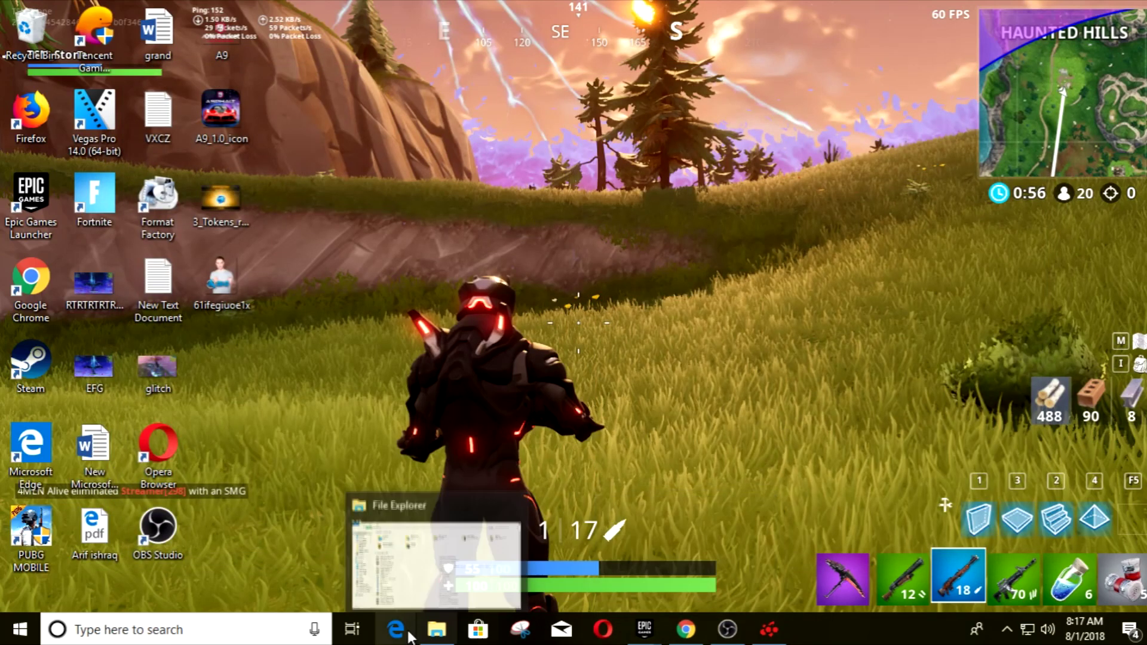
Browse to G:\soft\amd in File Explorer and launch the 18.5.2 driver installer.
{"action": "left_click", "coordinate": [437, 629]}
{"action": "left_click", "coordinate": [691, 239]}
{"action": "double_click", "coordinate": [691, 239]}
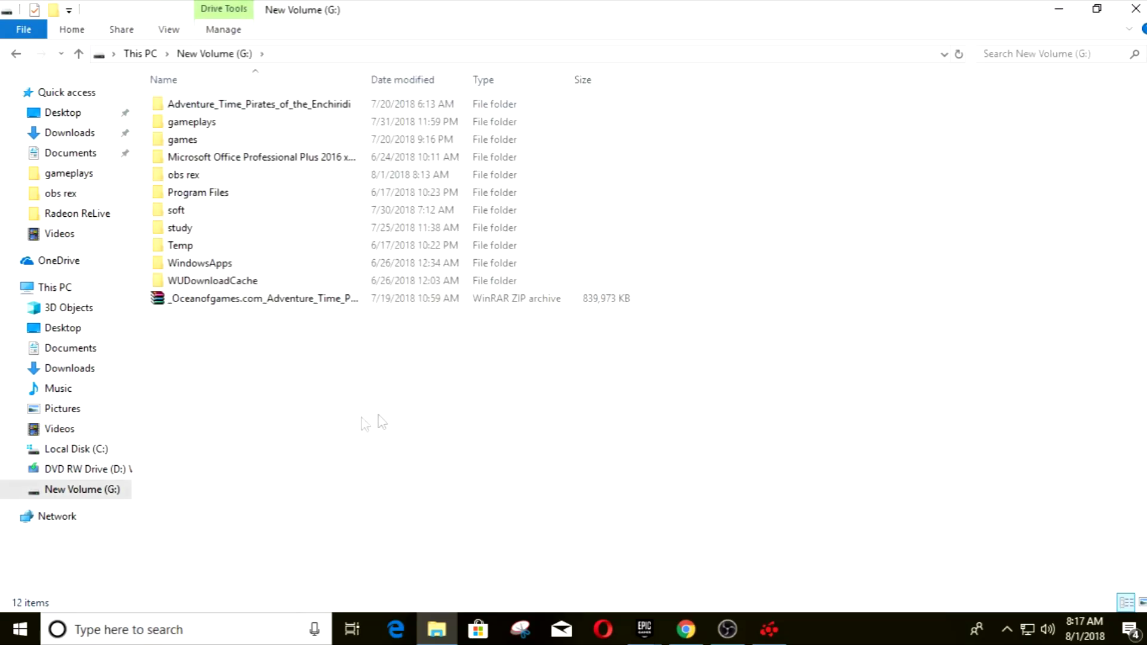
{"action": "double_click", "coordinate": [199, 214]}
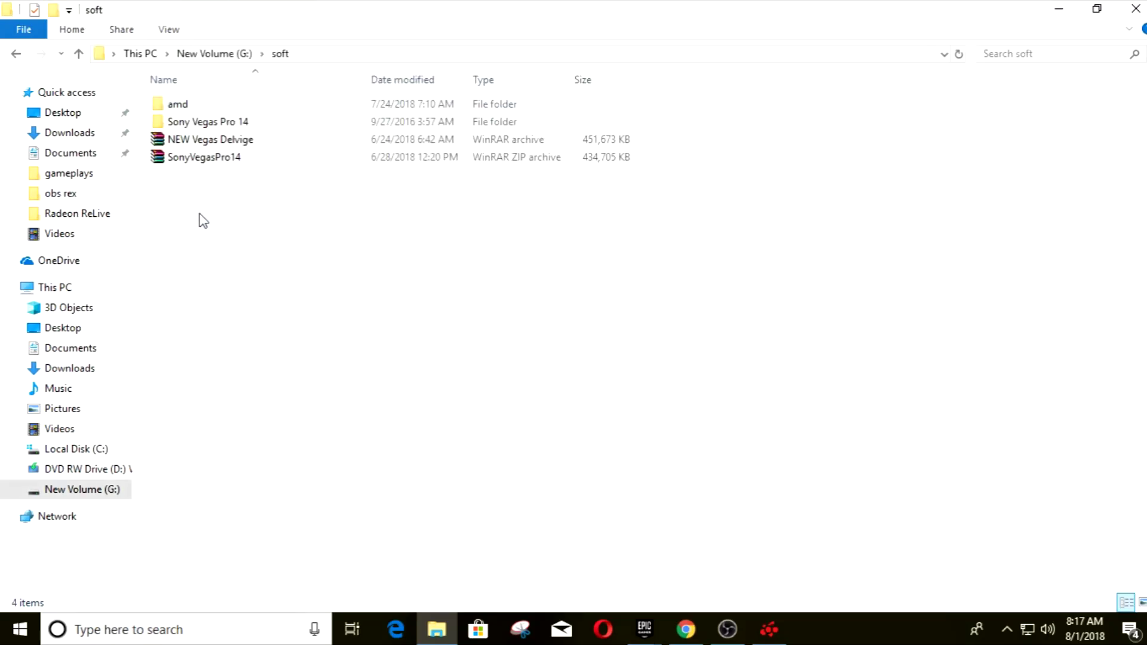
{"action": "double_click", "coordinate": [217, 107]}
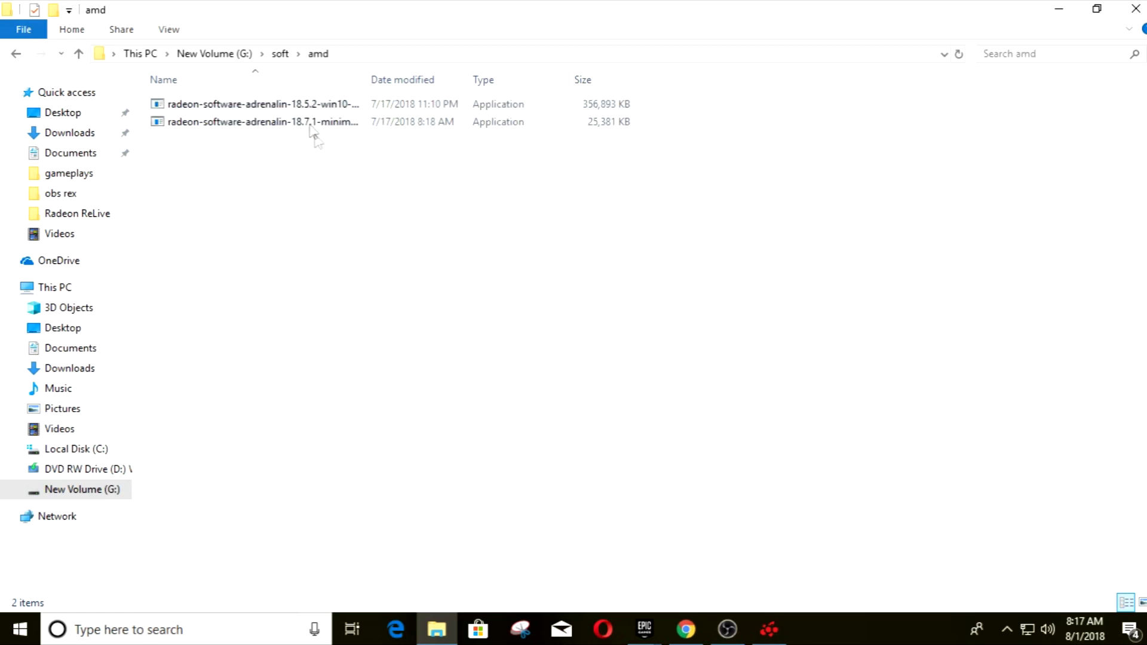
{"action": "left_click", "coordinate": [310, 106]}
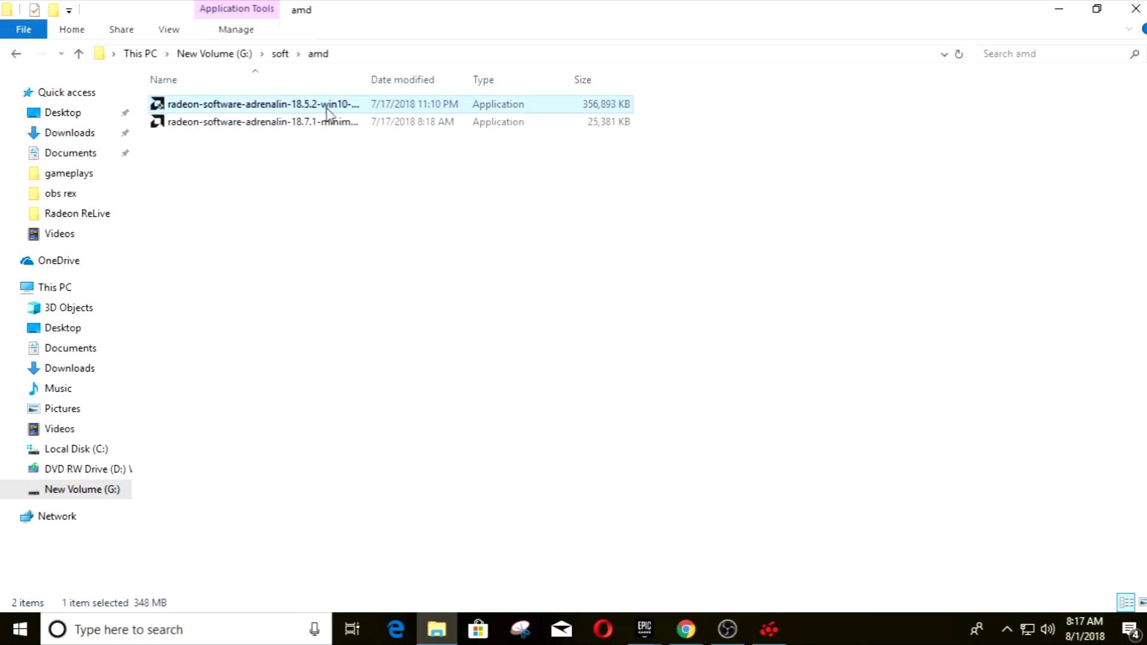
{"action": "double_click", "coordinate": [327, 106]}
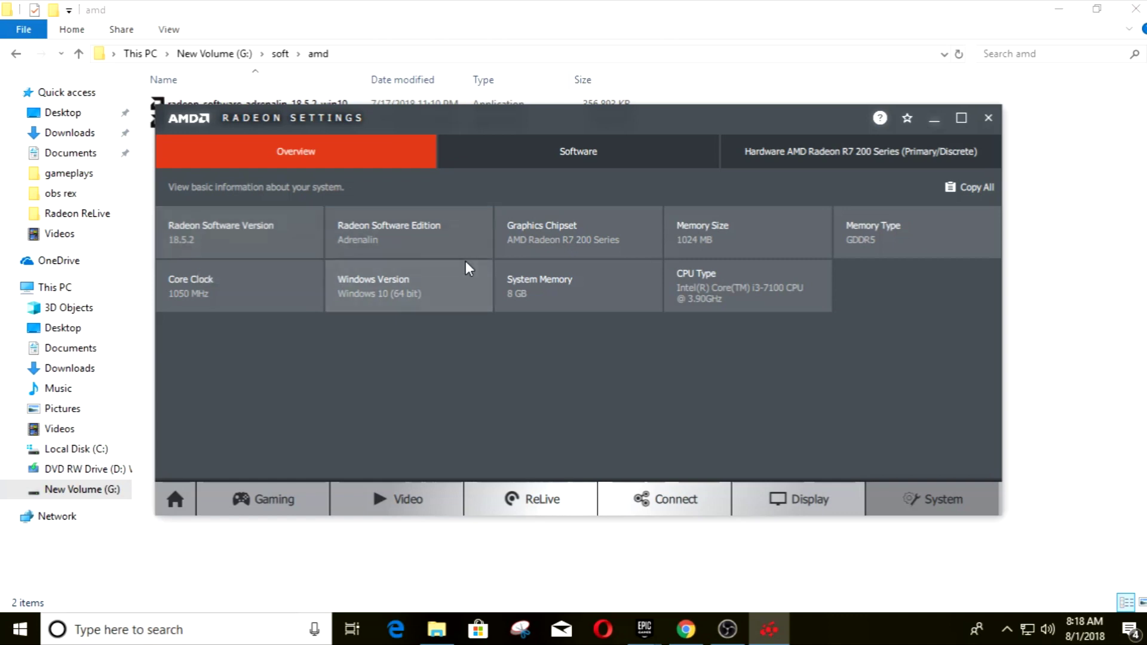
Close Radeon Settings showing version 18.5.2, then select and deselect the 18.5.2 installer file.
{"action": "left_click", "coordinate": [987, 119]}
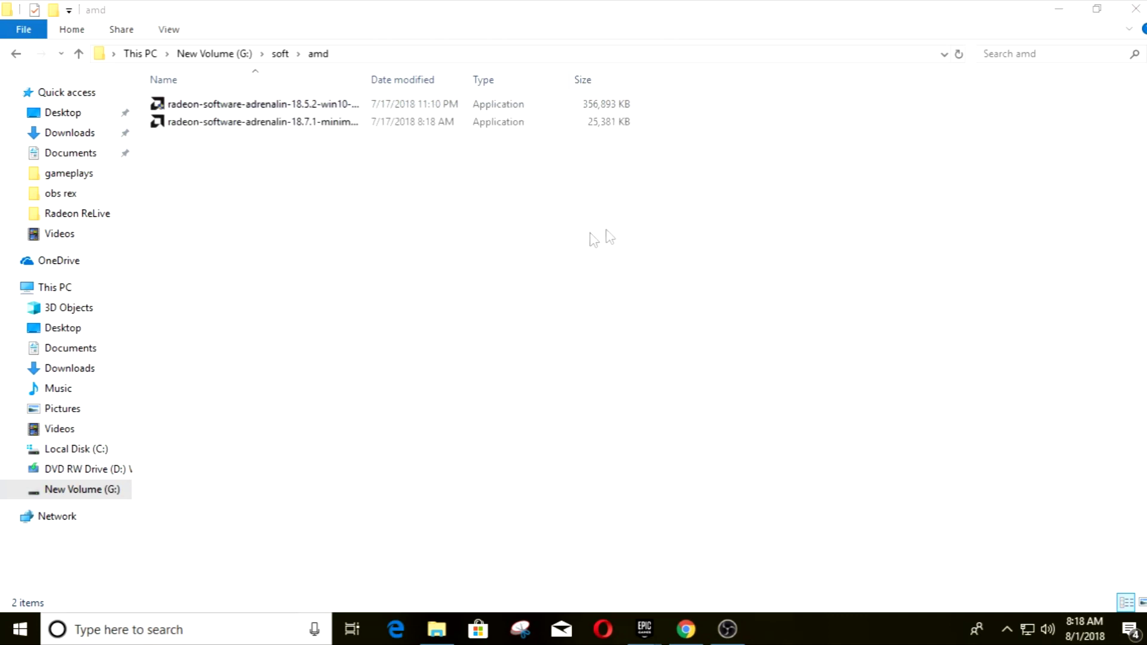
{"action": "left_click", "coordinate": [304, 107]}
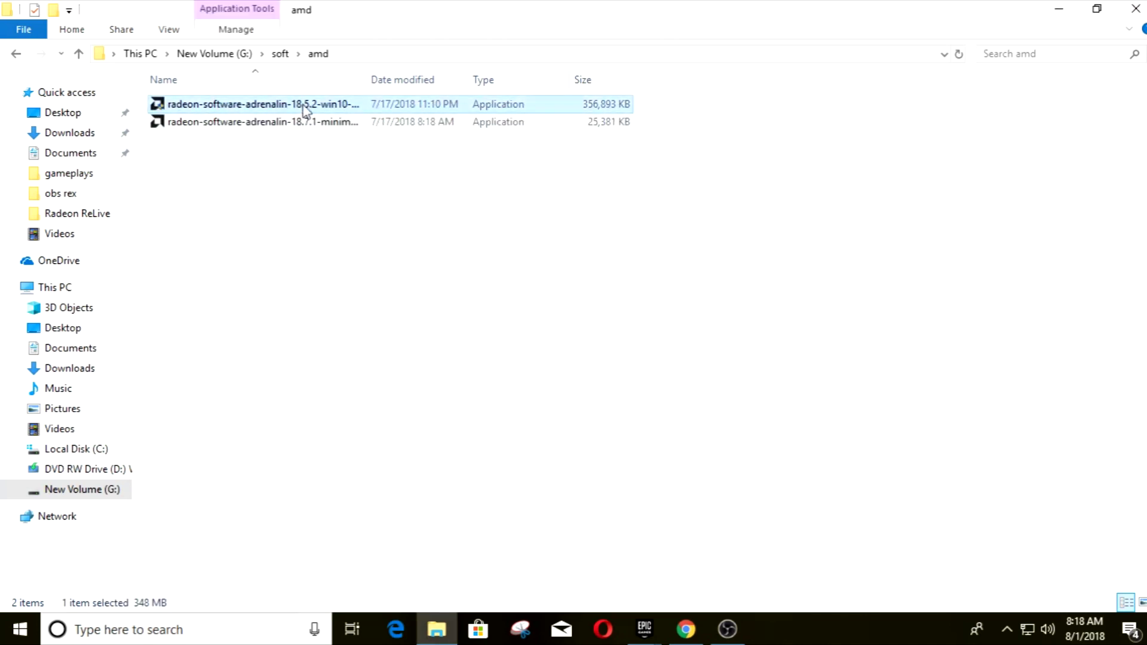
{"action": "left_click", "coordinate": [558, 246]}
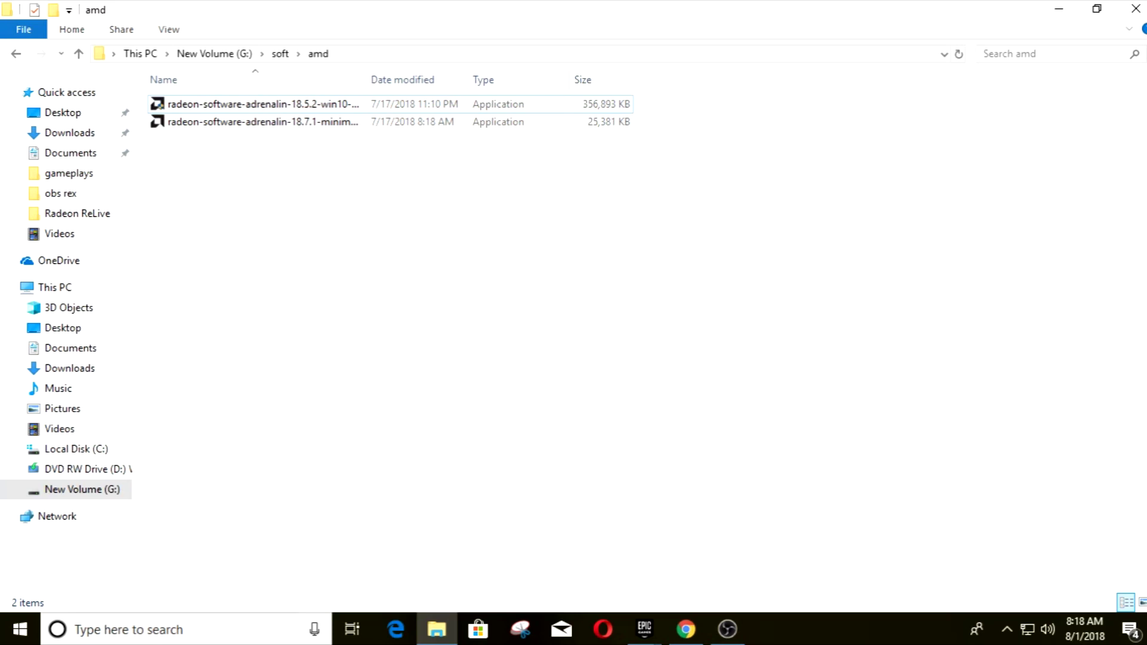
Close the amd folder, switch to the Epic Games Launcher, and launch Fortnite.
{"action": "left_click", "coordinate": [1135, 9]}
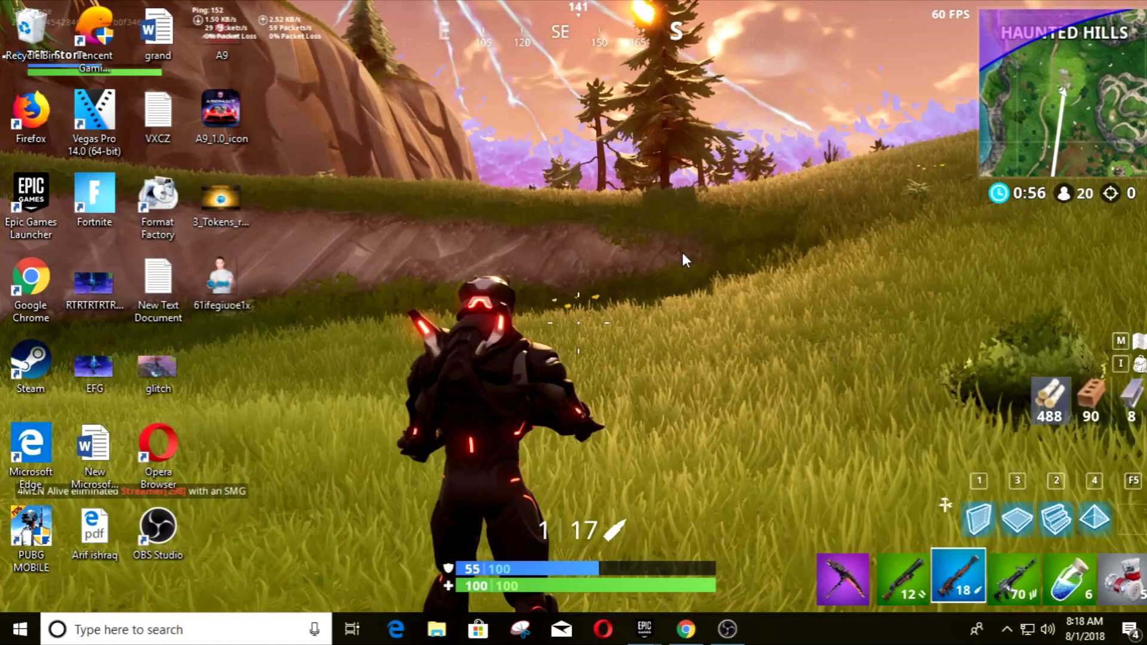
{"action": "mouse_move", "coordinate": [645, 629]}
{"action": "left_click", "coordinate": [580, 550]}
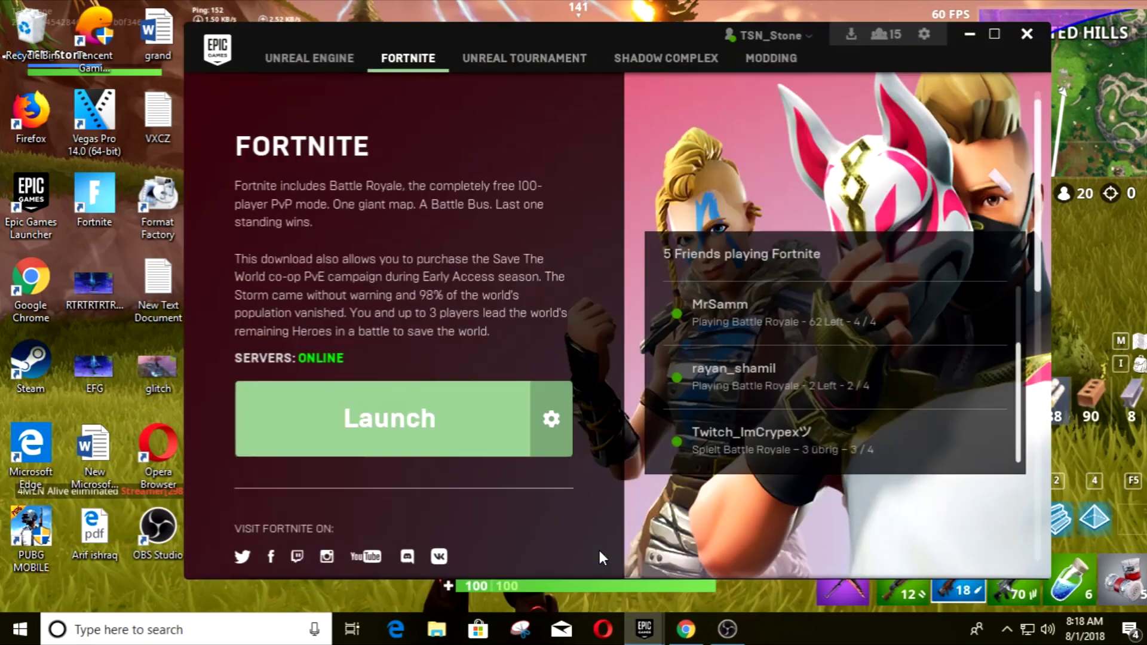
{"action": "left_click", "coordinate": [442, 449]}
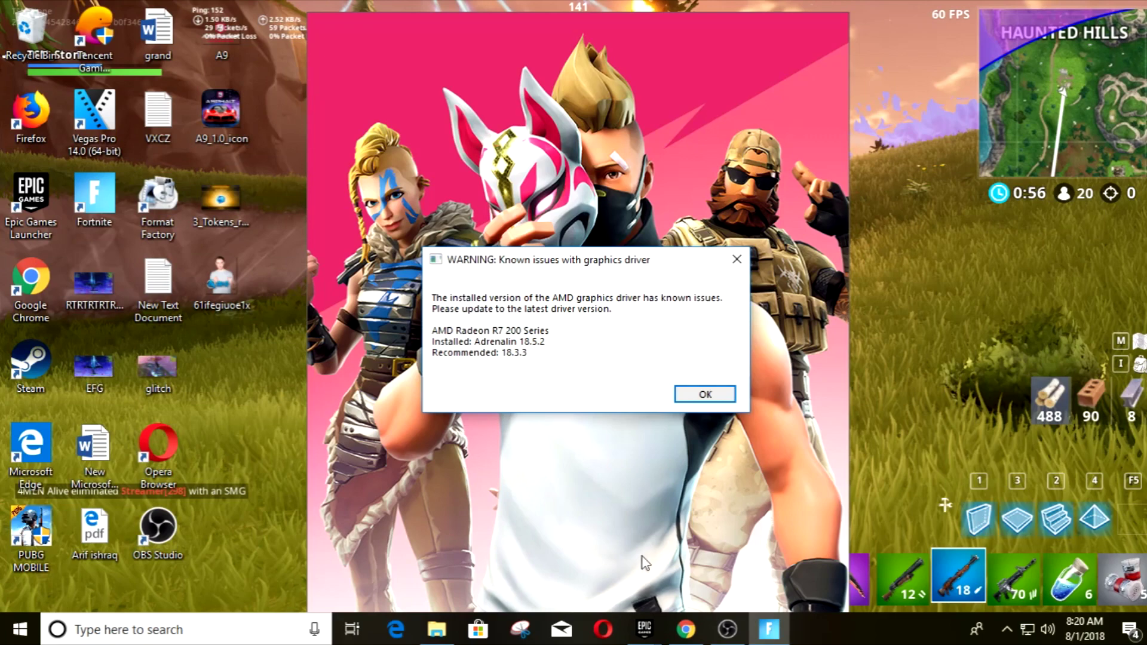
{"action": "left_click", "coordinate": [685, 630]}
{"action": "scroll", "coordinate": [352, 191], "scroll_direction": "up", "scroll_amount": 10}
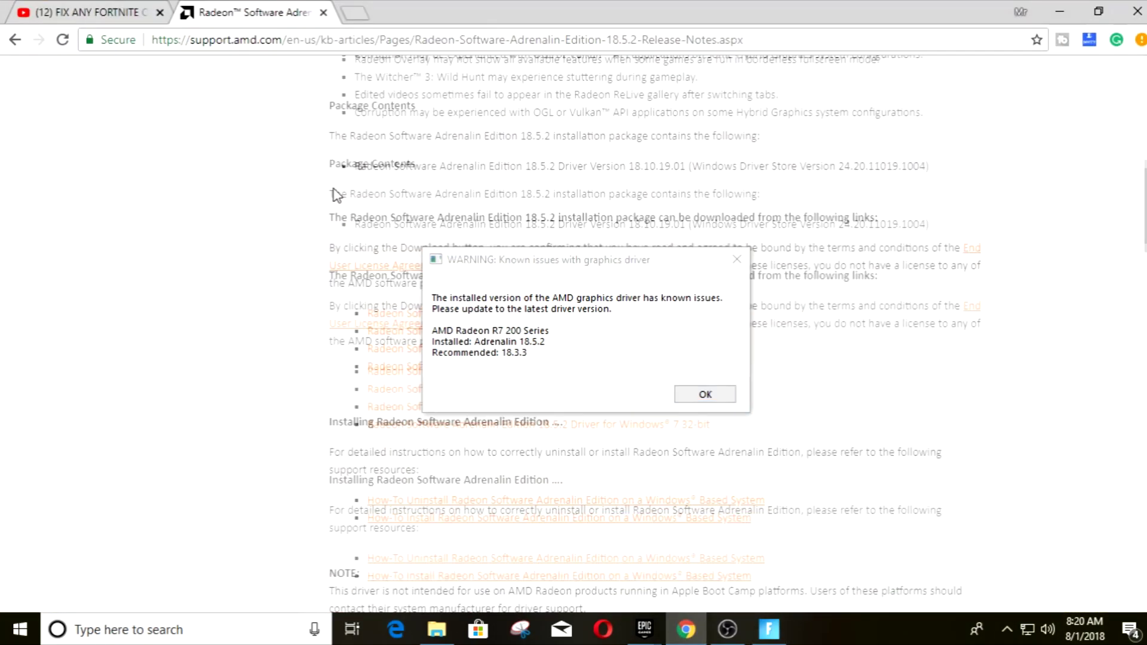
{"action": "left_click", "coordinate": [1059, 10]}
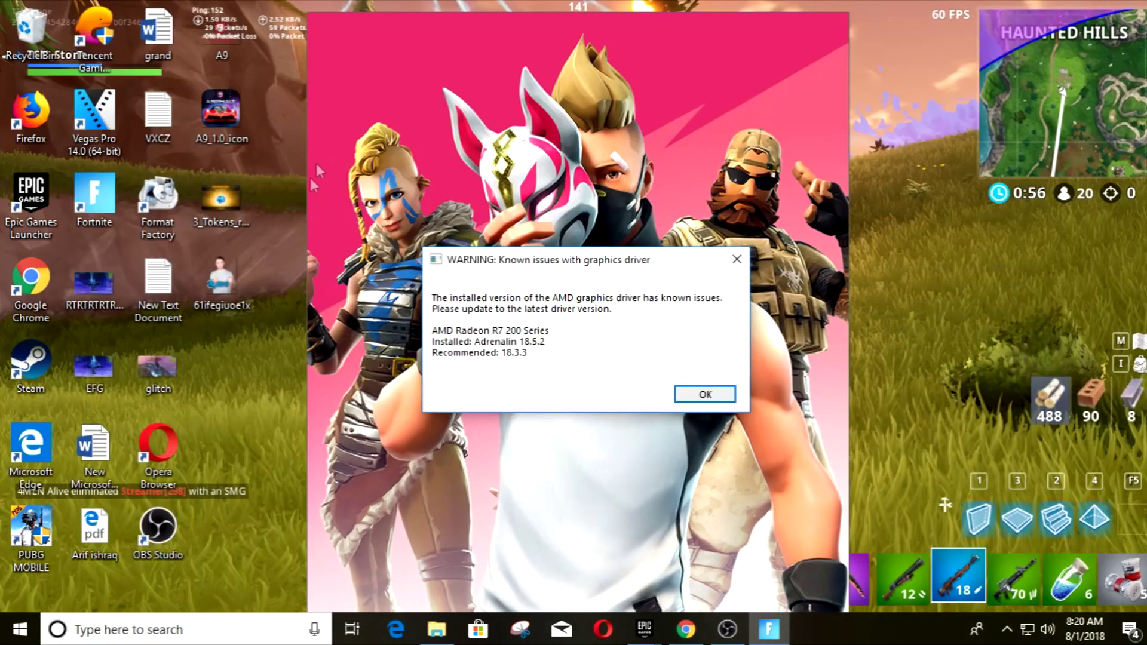